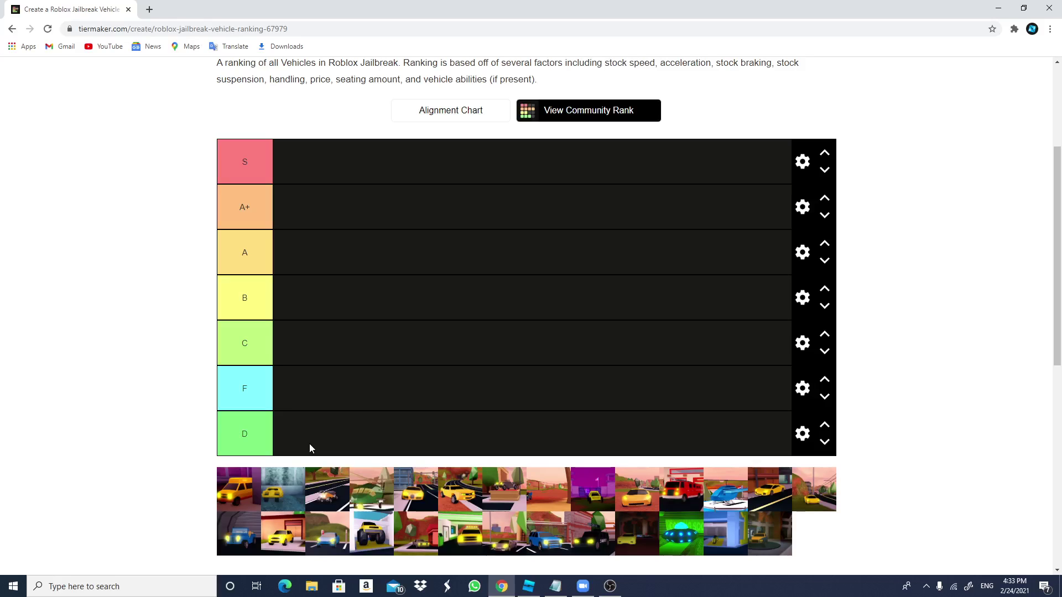
Move the D tier above F, swapping S and A+ back so S stays the top row.
{"action": "left_click", "coordinate": [825, 426]}
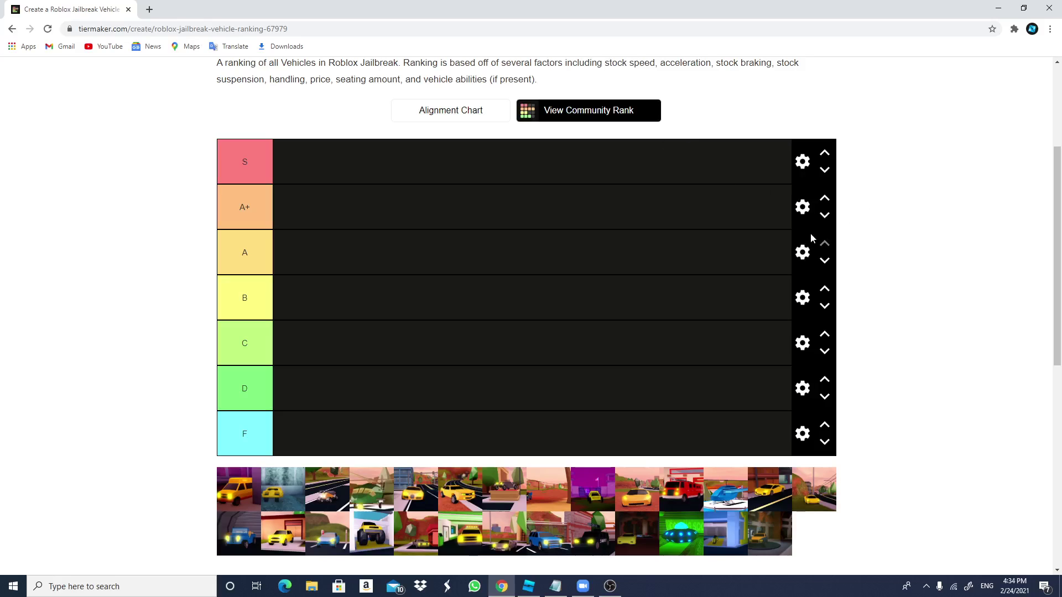
{"action": "left_click", "coordinate": [824, 171]}
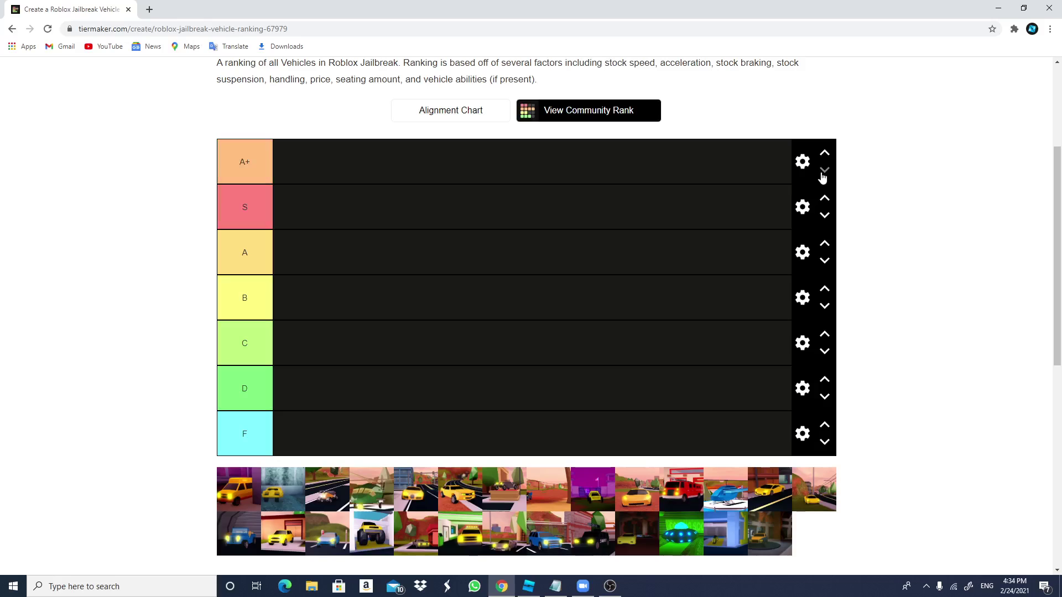
{"action": "left_click", "coordinate": [823, 171]}
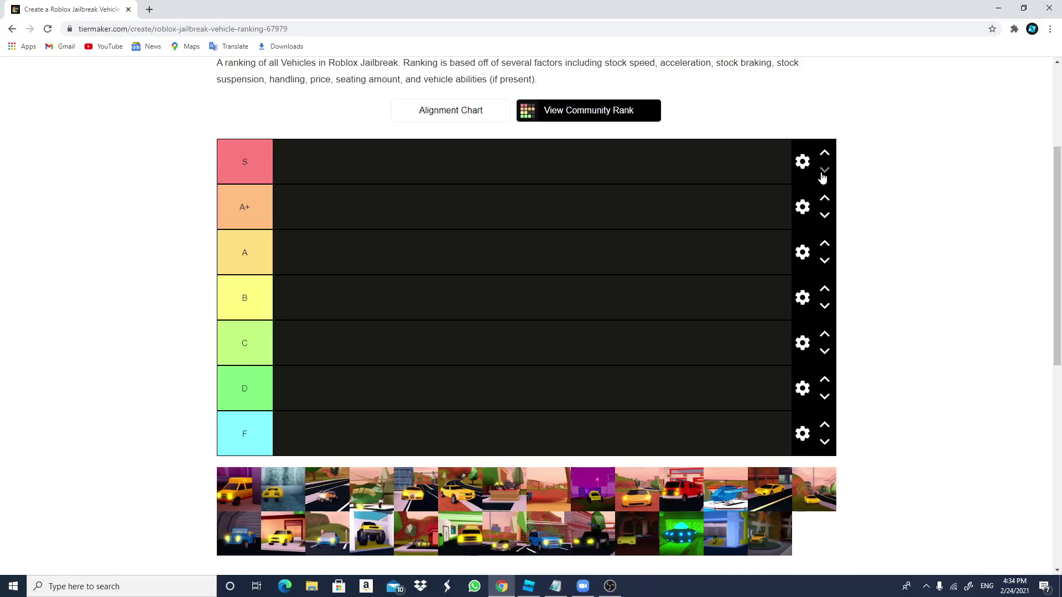
{"action": "left_click", "coordinate": [822, 172]}
{"action": "left_click", "coordinate": [822, 172]}
{"action": "left_click_drag", "start_coordinate": [464, 123], "coordinate": [424, 114]}
{"action": "left_click", "coordinate": [427, 120]}
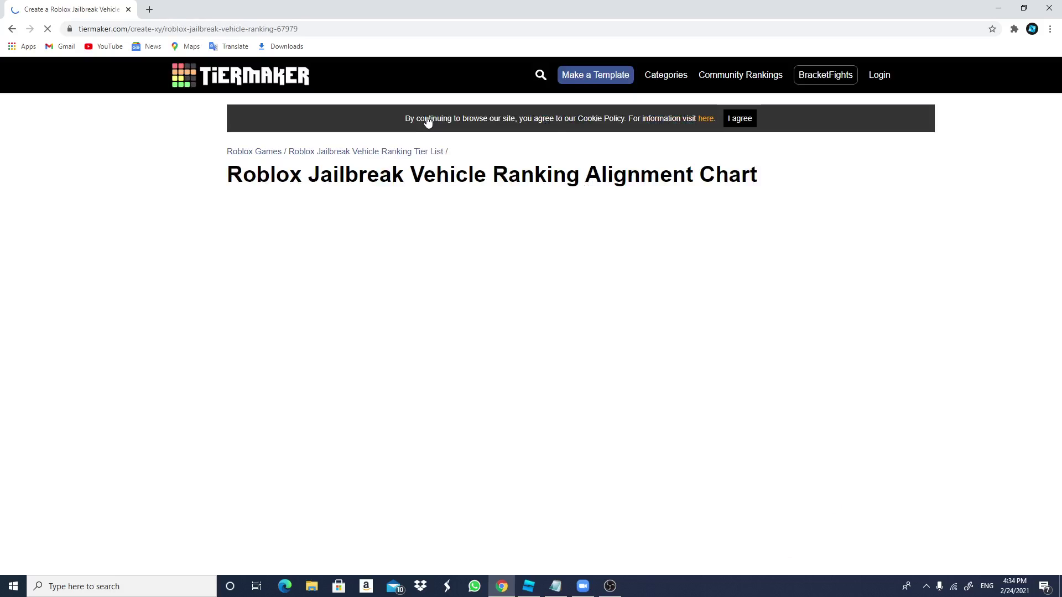
{"action": "scroll", "coordinate": [508, 202], "scroll_direction": "down", "scroll_amount": 8}
{"action": "scroll", "coordinate": [475, 228], "scroll_direction": "up", "scroll_amount": 5}
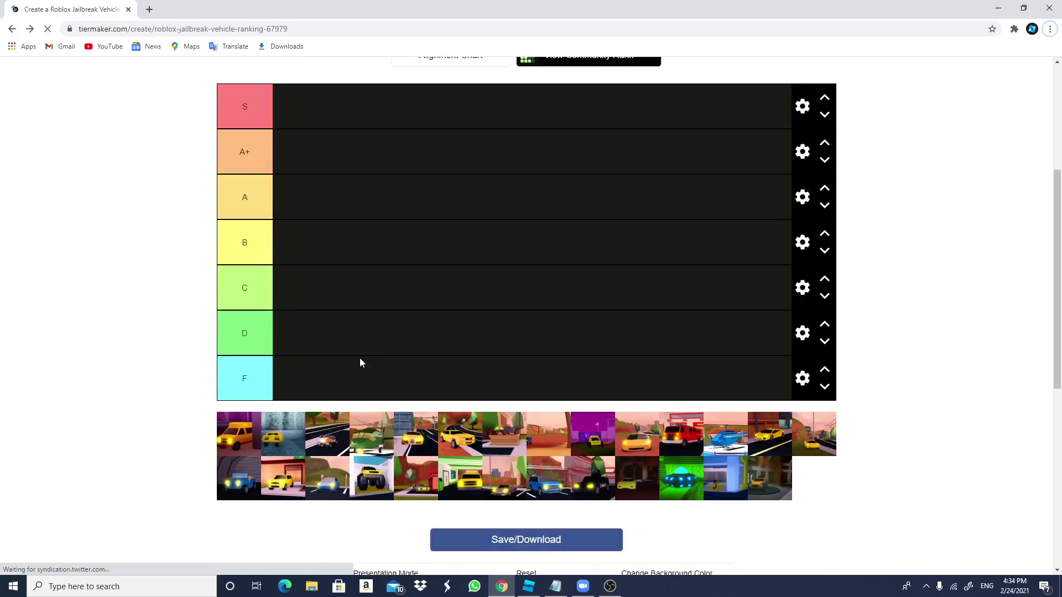
{"action": "scroll", "coordinate": [247, 372], "scroll_direction": "down", "scroll_amount": 1}
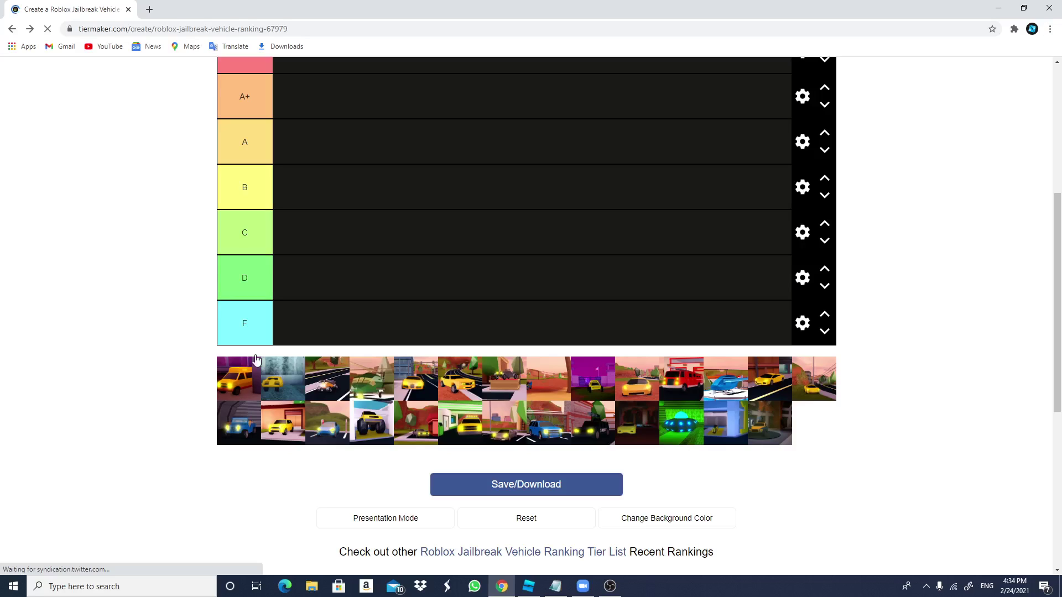
Put the yellow van in C, the UFO in B, and two yellow cars in A+.
{"action": "left_click_drag", "start_coordinate": [256, 360], "coordinate": [354, 232]}
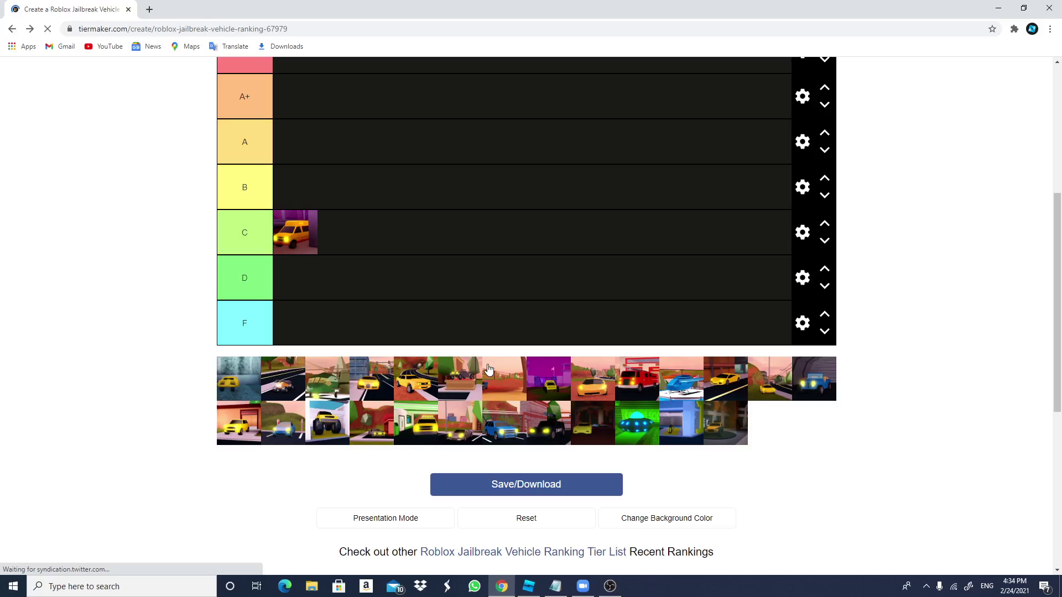
{"action": "left_click_drag", "start_coordinate": [374, 390], "coordinate": [425, 182]}
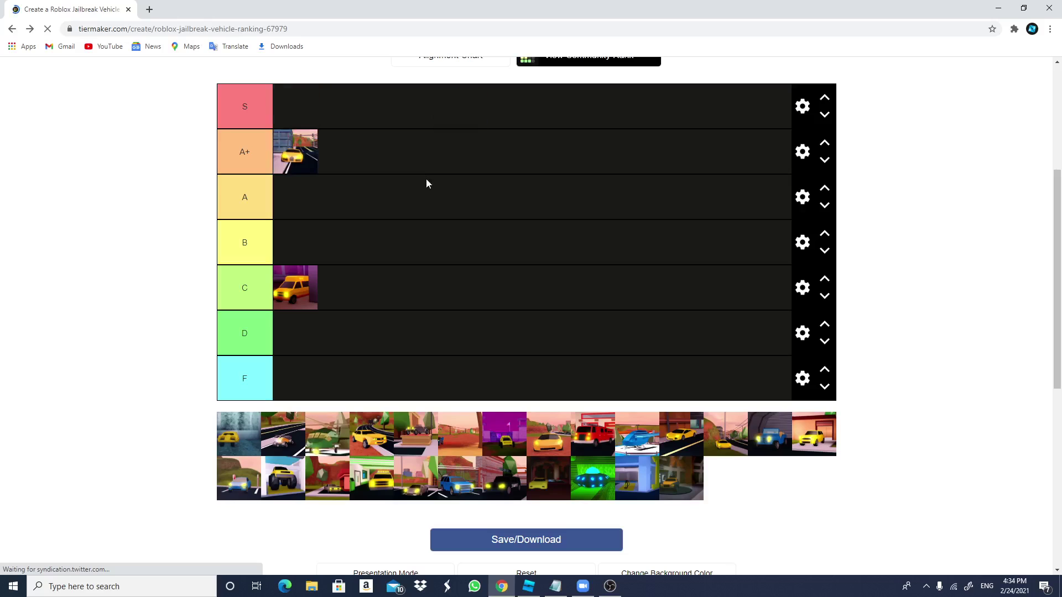
{"action": "left_click_drag", "start_coordinate": [593, 478], "coordinate": [503, 243]}
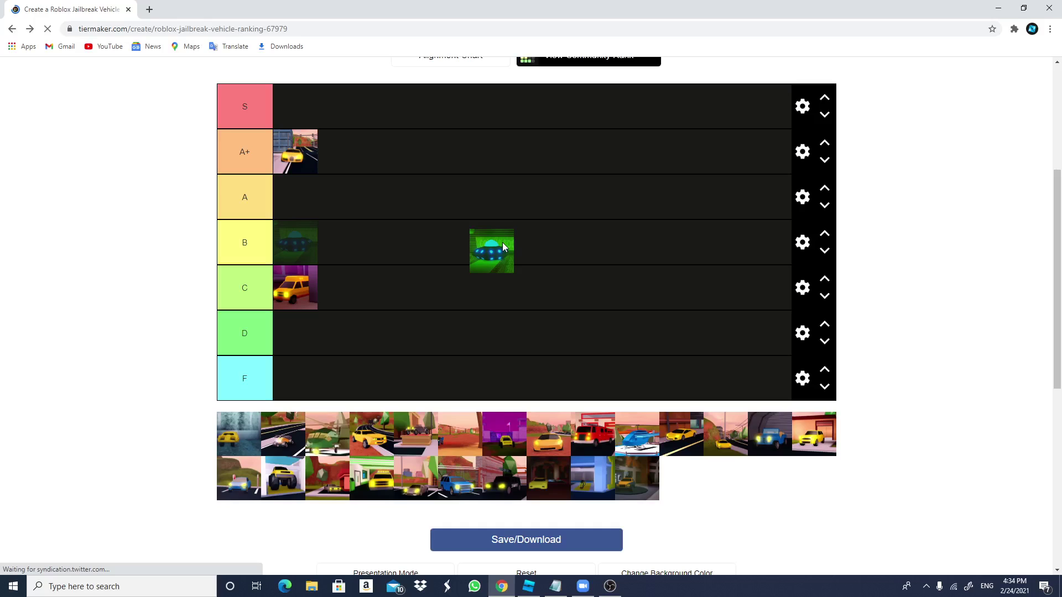
{"action": "left_click_drag", "start_coordinate": [503, 247], "coordinate": [489, 264]}
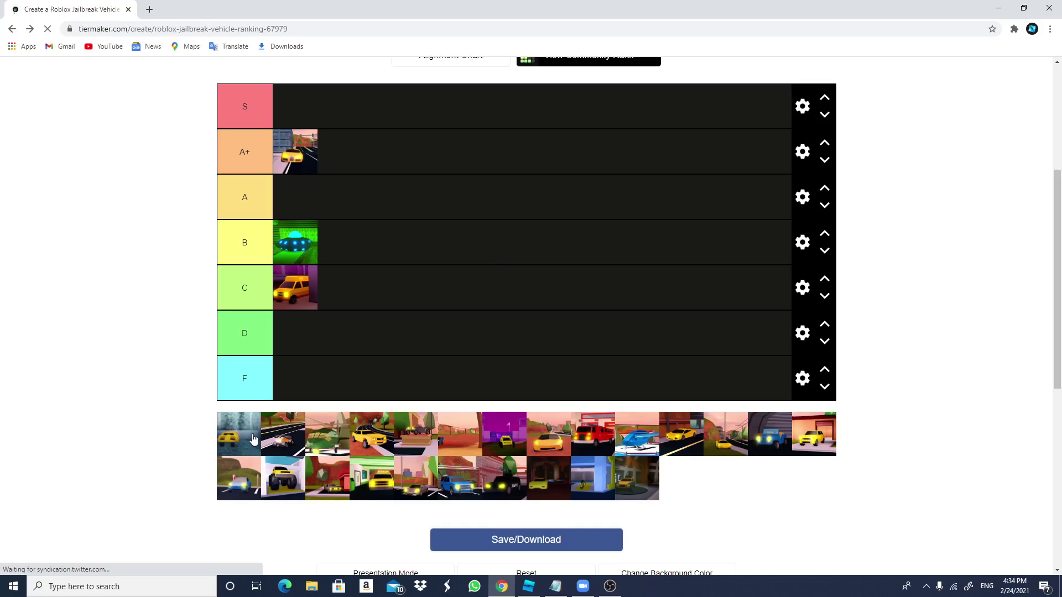
{"action": "left_click_drag", "start_coordinate": [253, 439], "coordinate": [285, 409]}
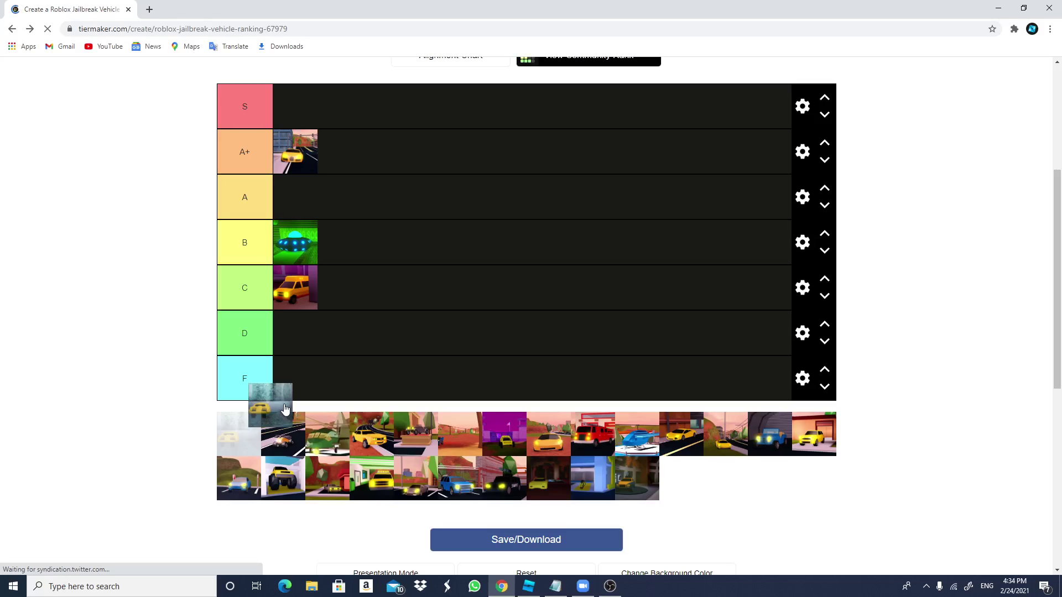
{"action": "left_click_drag", "start_coordinate": [285, 409], "coordinate": [339, 151]}
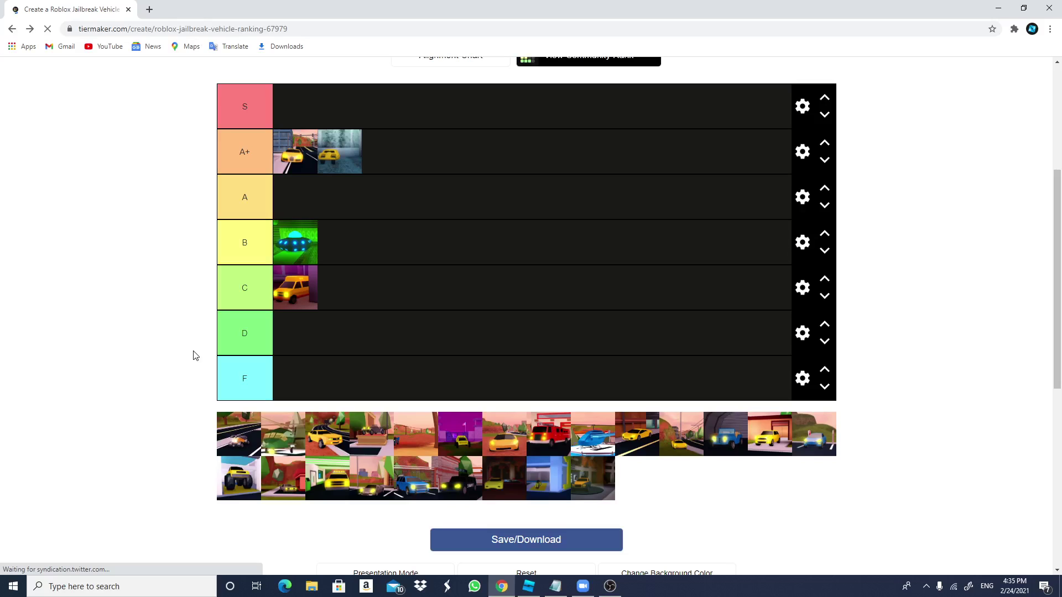
Place the grey car in C beside the van and the helicopter in B beside the UFO.
{"action": "mouse_move", "coordinate": [225, 444]}
{"action": "left_mouse_down"}
{"action": "mouse_move", "coordinate": [217, 434]}
{"action": "mouse_move", "coordinate": [229, 426]}
{"action": "mouse_move", "coordinate": [226, 444]}
{"action": "left_mouse_up"}
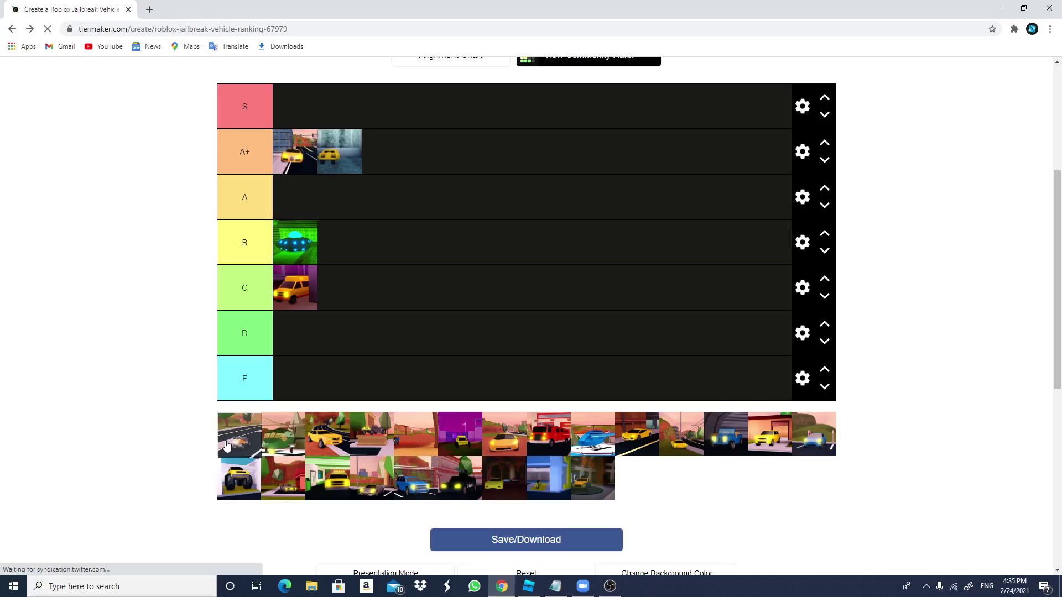
{"action": "left_click_drag", "start_coordinate": [226, 444], "coordinate": [338, 288]}
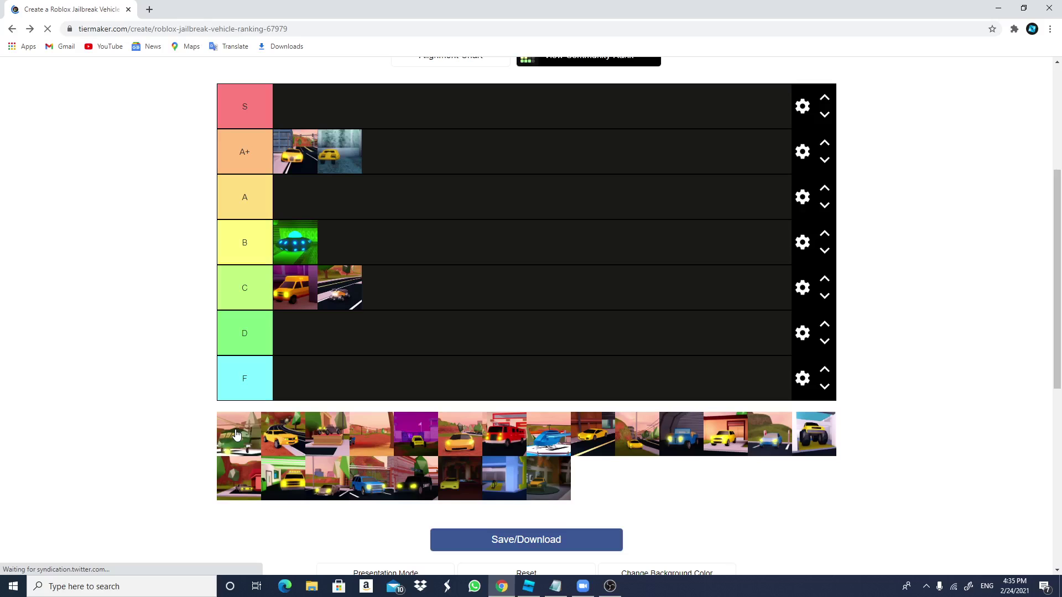
{"action": "left_click_drag", "start_coordinate": [235, 435], "coordinate": [189, 457]}
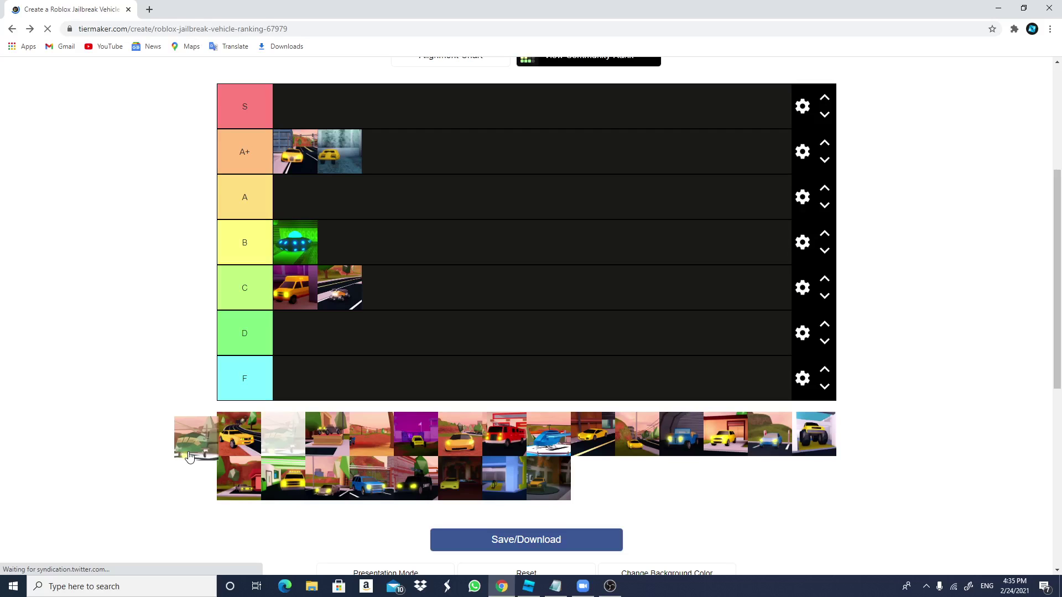
{"action": "left_click_drag", "start_coordinate": [189, 457], "coordinate": [326, 259]}
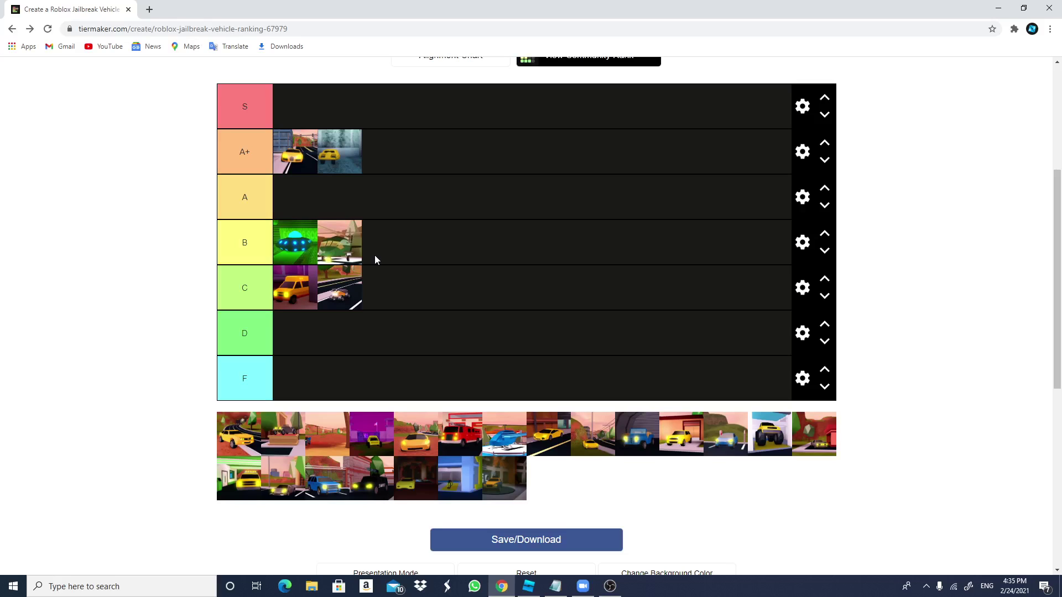
Move the helicopter from B up to A and put a yellow car in the empty D tier.
{"action": "left_click_drag", "start_coordinate": [349, 249], "coordinate": [310, 199]}
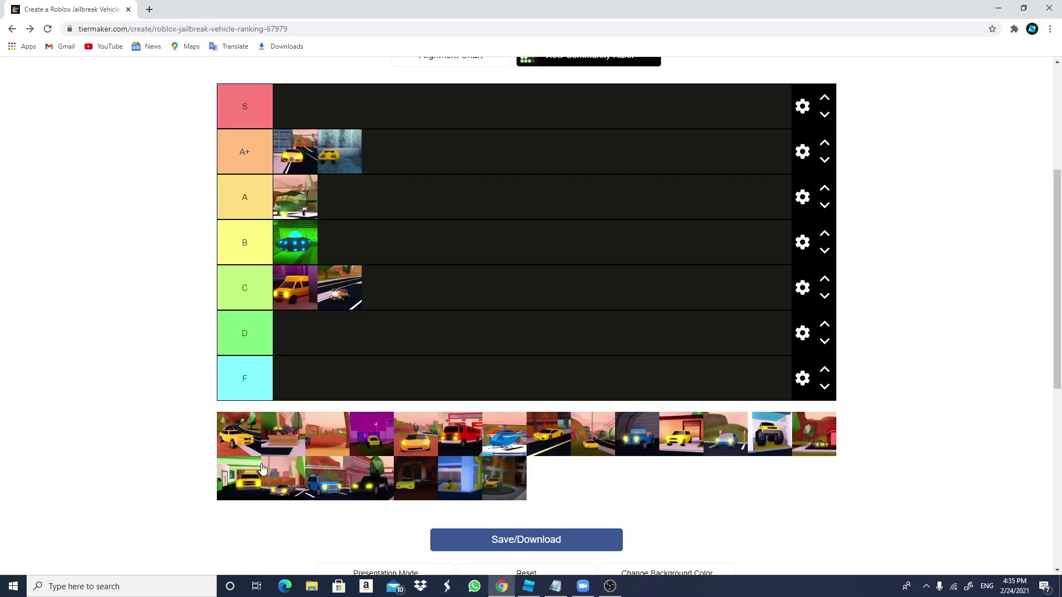
{"action": "left_click_drag", "start_coordinate": [243, 442], "coordinate": [352, 344]}
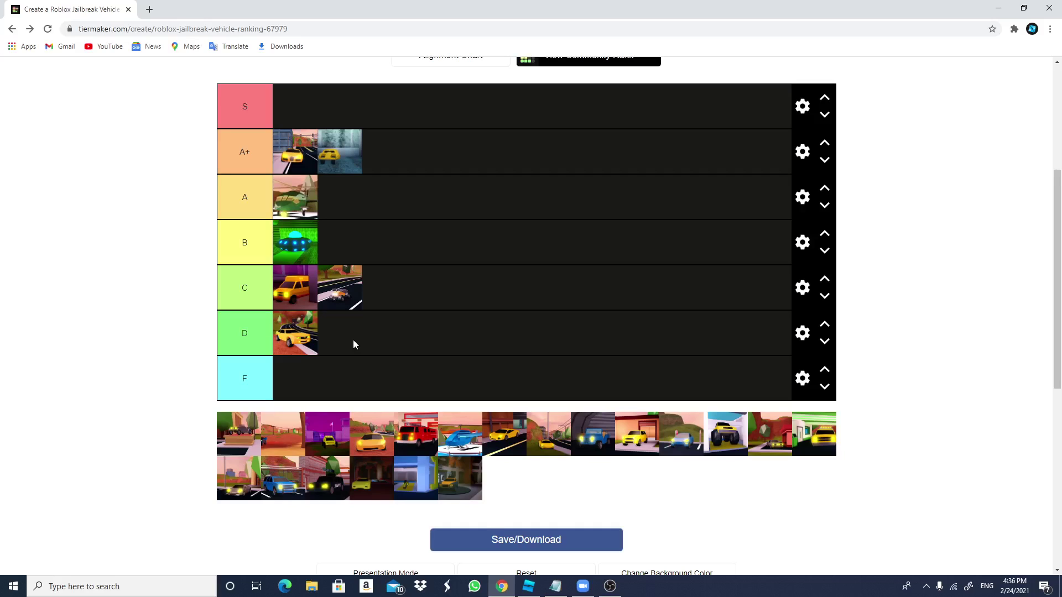
{"action": "right_click", "coordinate": [244, 257]}
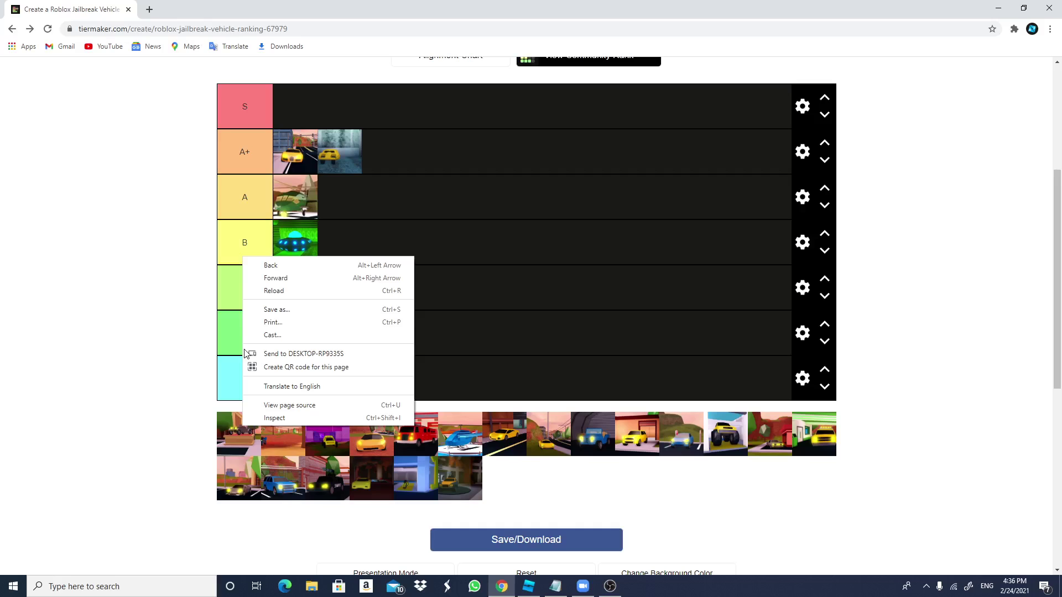
{"action": "left_click", "coordinate": [241, 451]}
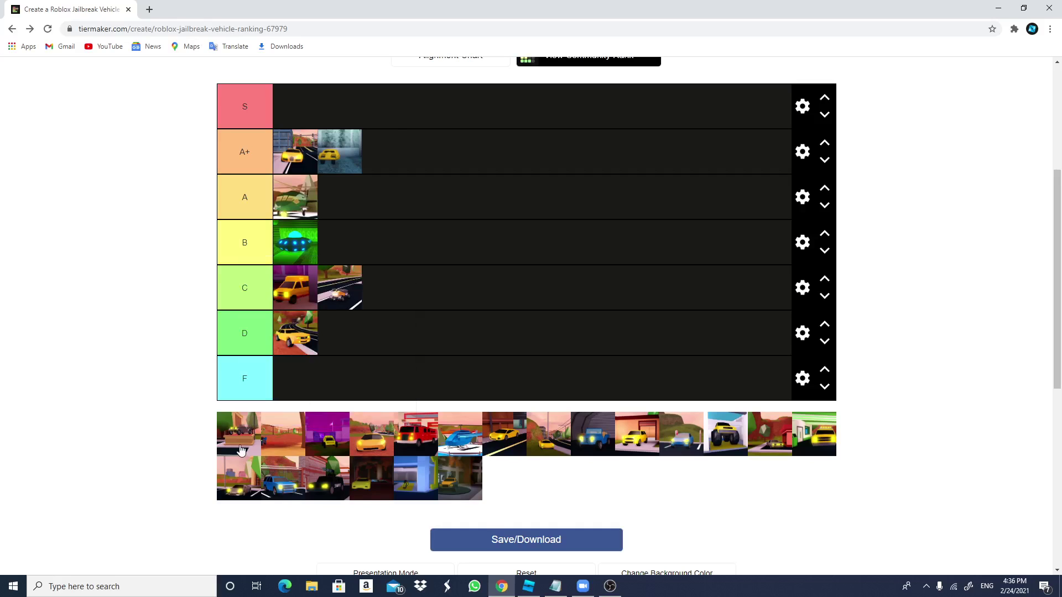
{"action": "right_click", "coordinate": [241, 444]}
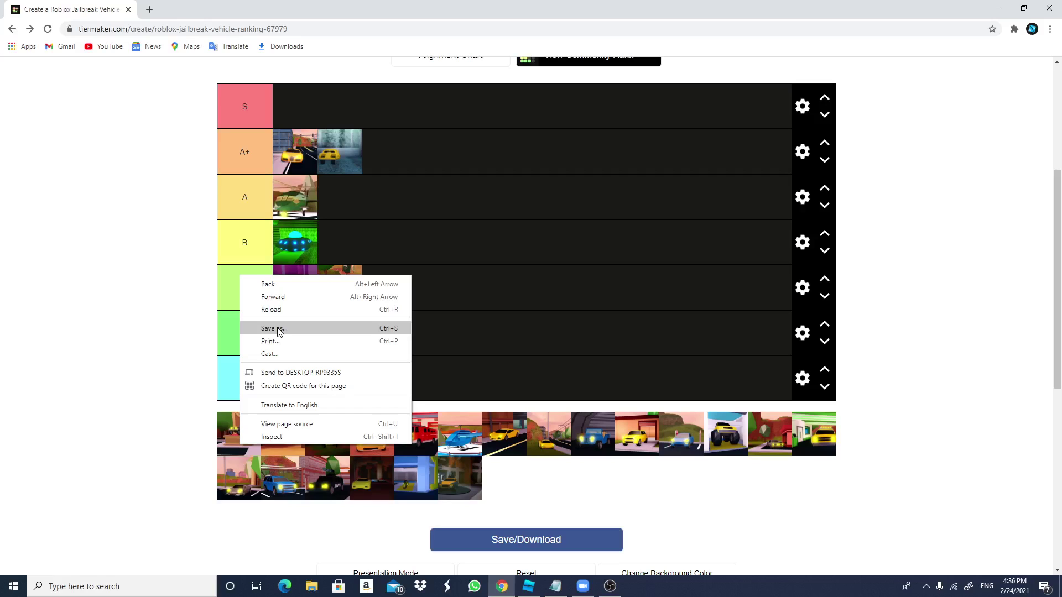
{"action": "left_click", "coordinate": [203, 447]}
{"action": "right_click", "coordinate": [244, 423]}
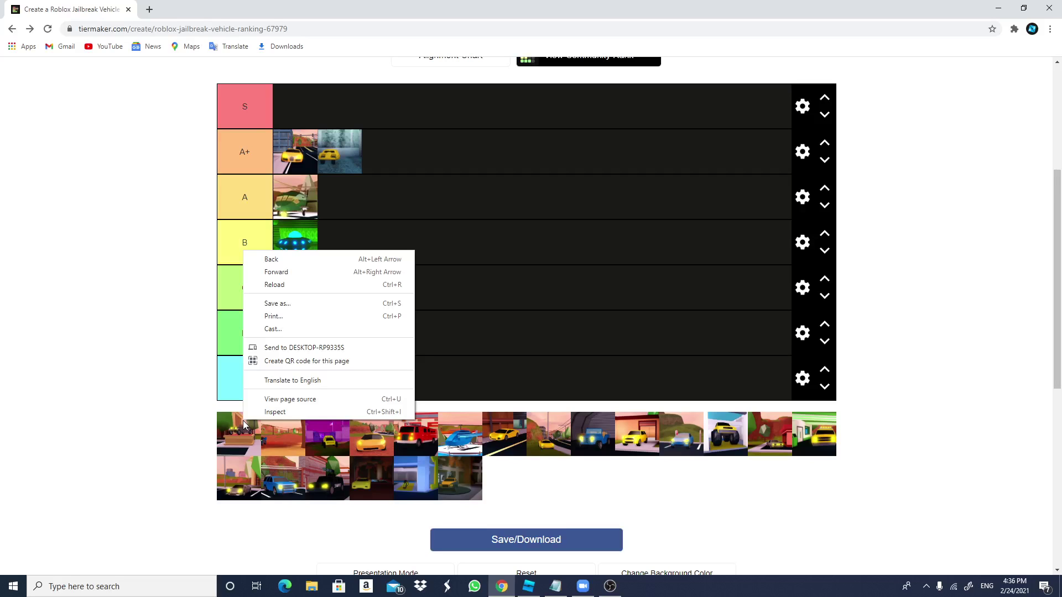
{"action": "left_click", "coordinate": [275, 412]}
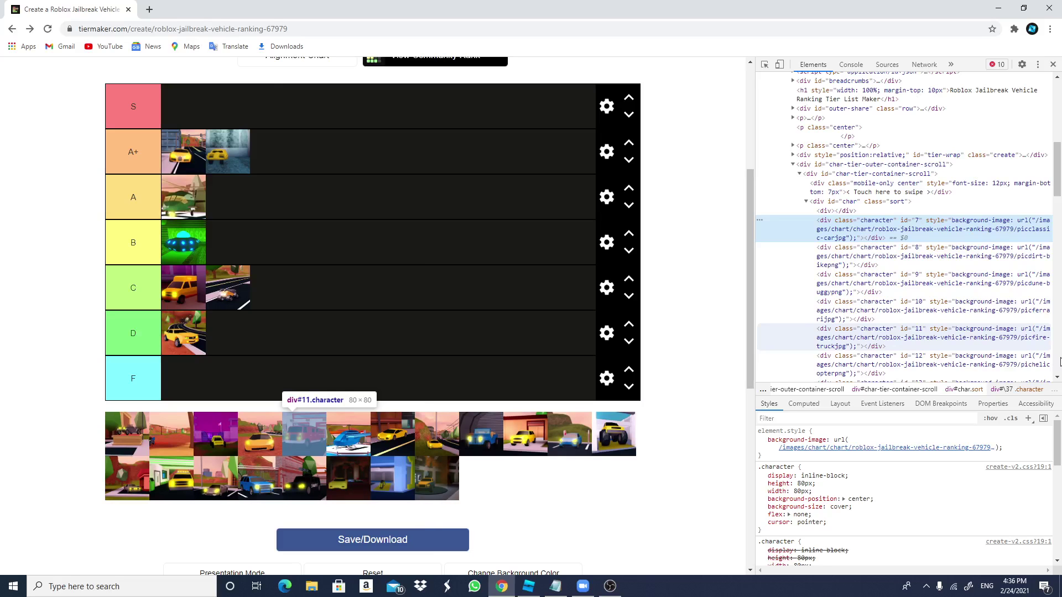
{"action": "key", "text": "F12"}
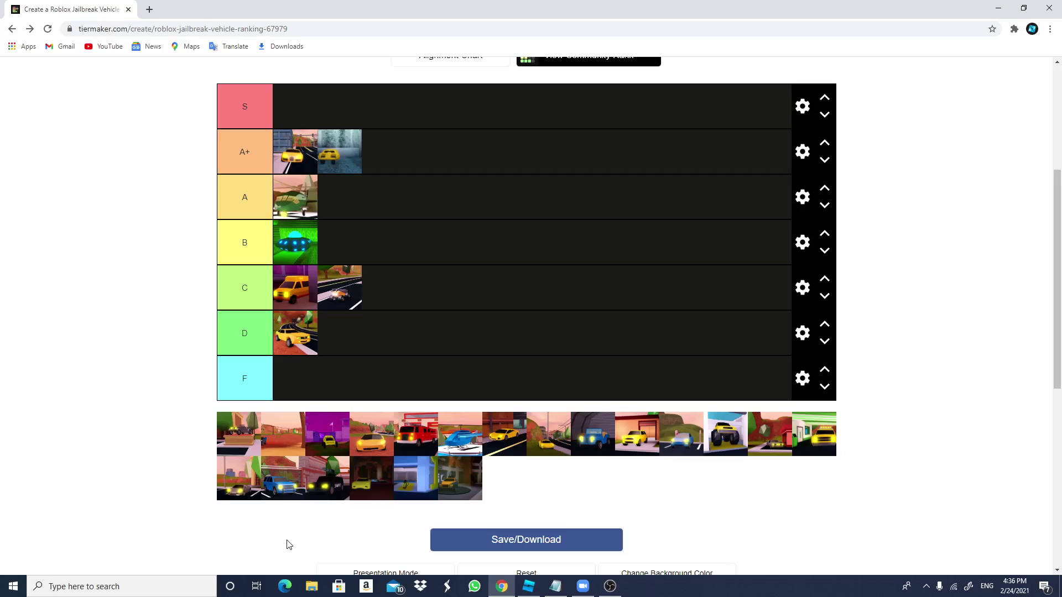
Put the purple vehicle in the F tier and the red fire truck in B next to the UFO.
{"action": "left_click_drag", "start_coordinate": [327, 449], "coordinate": [422, 458]}
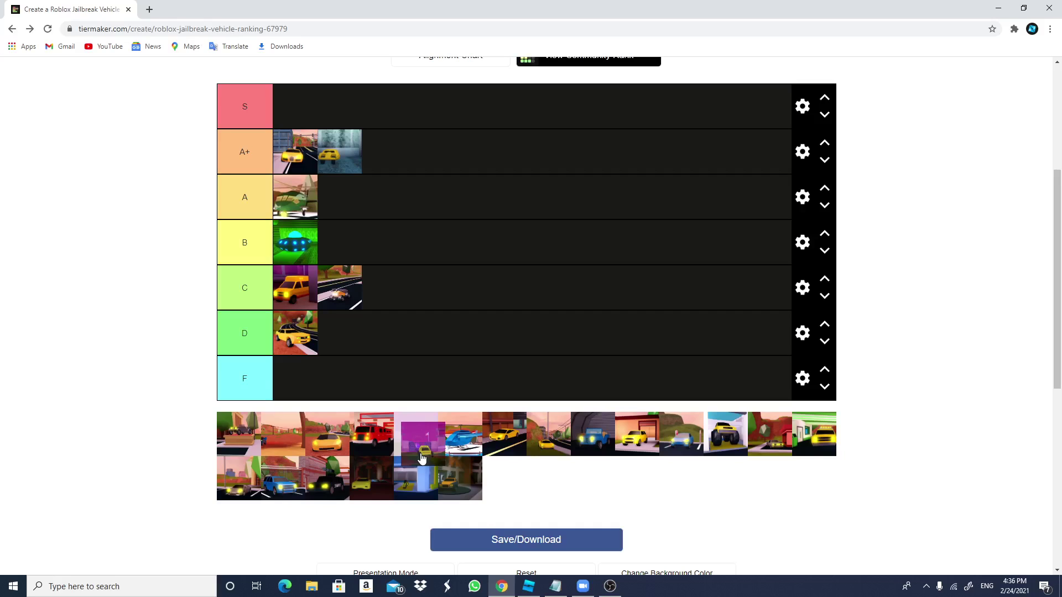
{"action": "left_click_drag", "start_coordinate": [422, 458], "coordinate": [295, 378]}
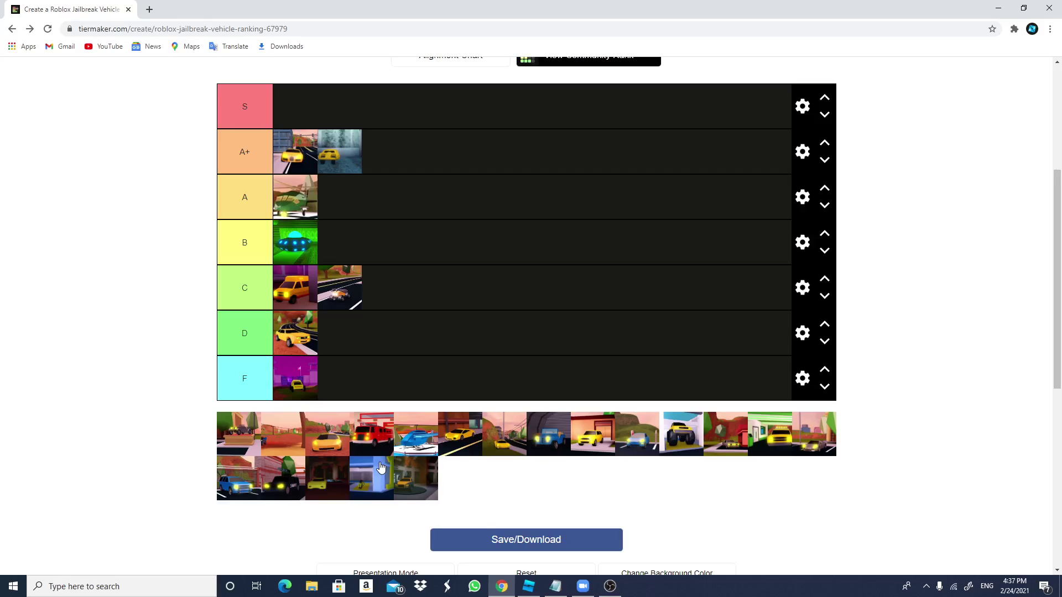
{"action": "left_click_drag", "start_coordinate": [378, 442], "coordinate": [367, 298]}
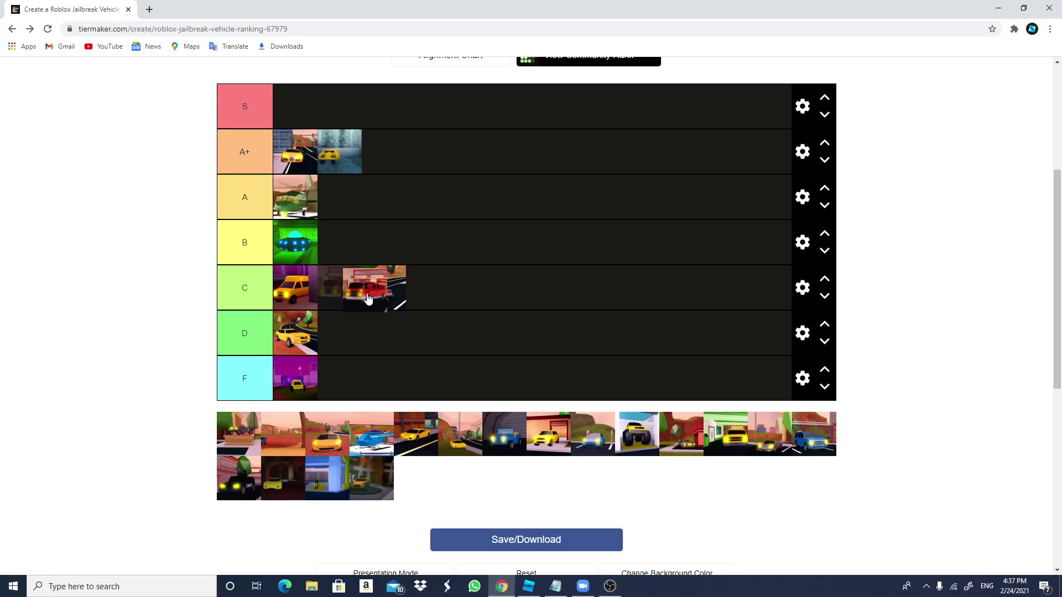
{"action": "left_click_drag", "start_coordinate": [367, 297], "coordinate": [340, 243]}
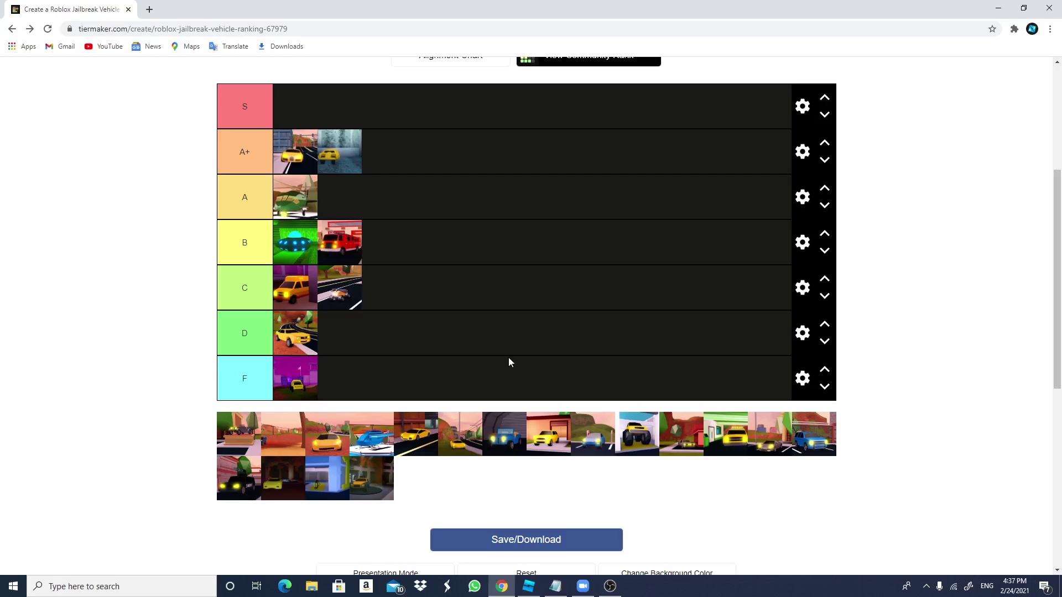
Add the monster truck and a yellow car to A, a yellow sports car to A+, and the green taxi to F.
{"action": "left_click_drag", "start_coordinate": [637, 434], "coordinate": [129, 239]}
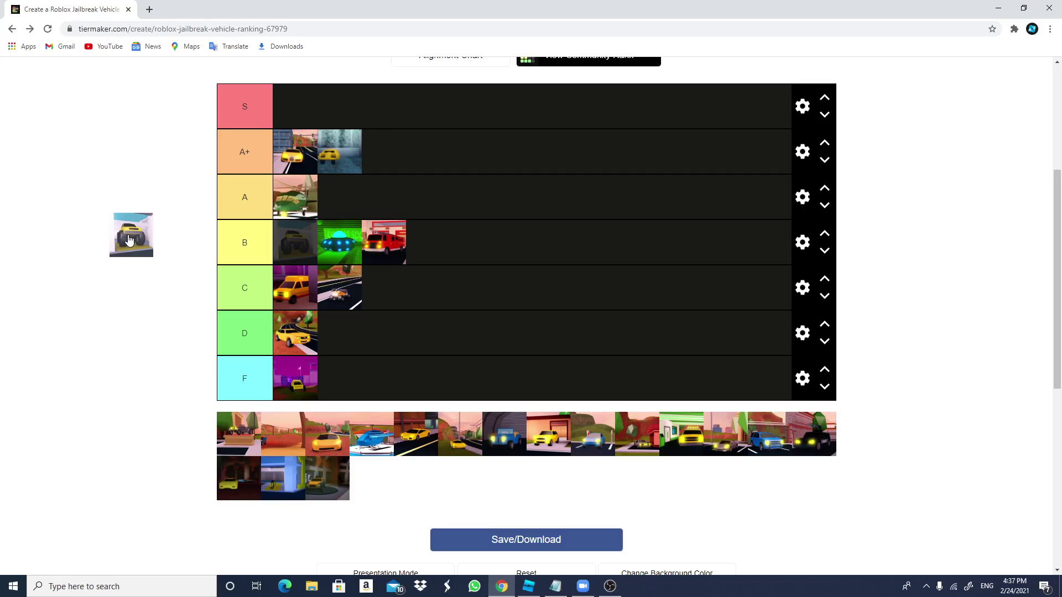
{"action": "left_click_drag", "start_coordinate": [129, 239], "coordinate": [350, 203]}
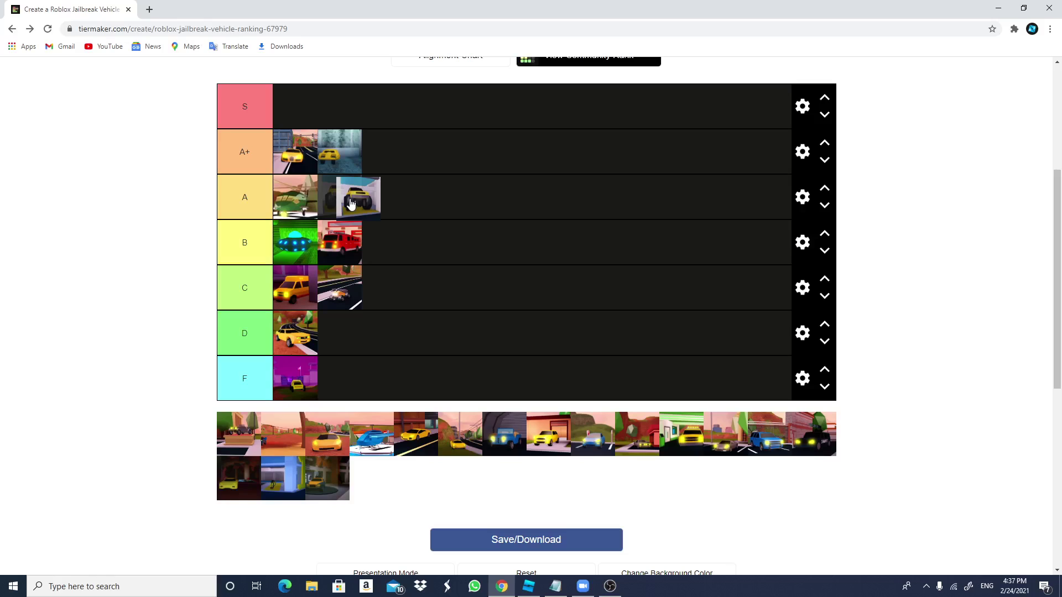
{"action": "left_click_drag", "start_coordinate": [350, 204], "coordinate": [350, 205]}
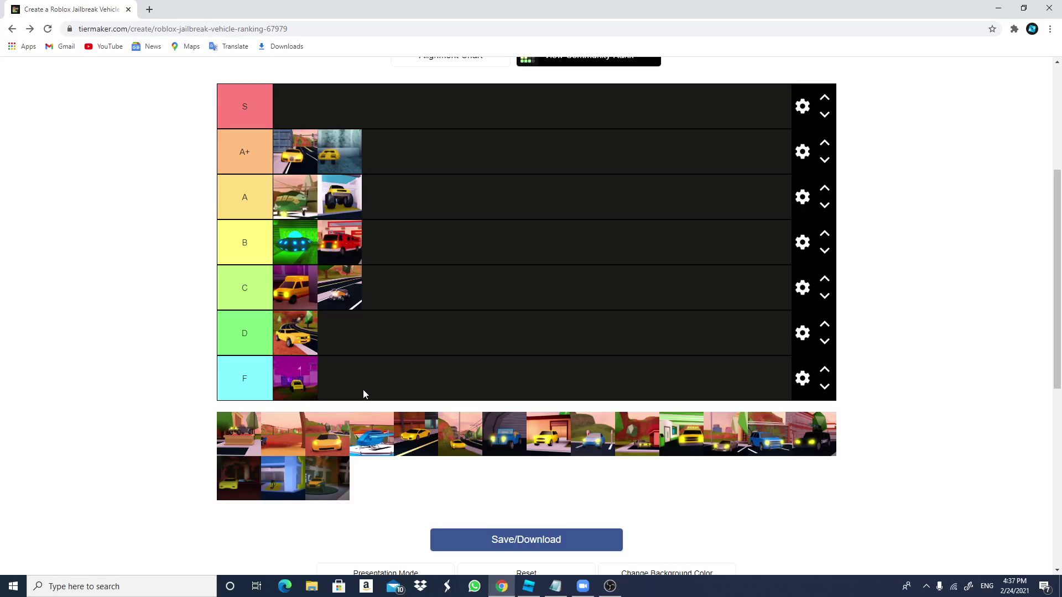
{"action": "left_click_drag", "start_coordinate": [415, 437], "coordinate": [386, 410]}
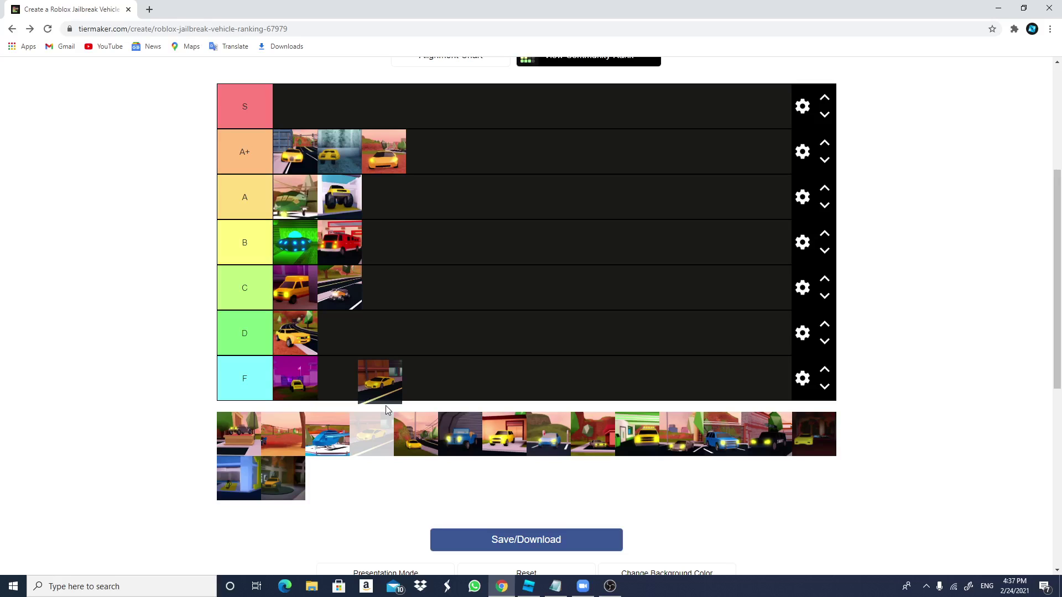
{"action": "left_click_drag", "start_coordinate": [387, 410], "coordinate": [399, 290]}
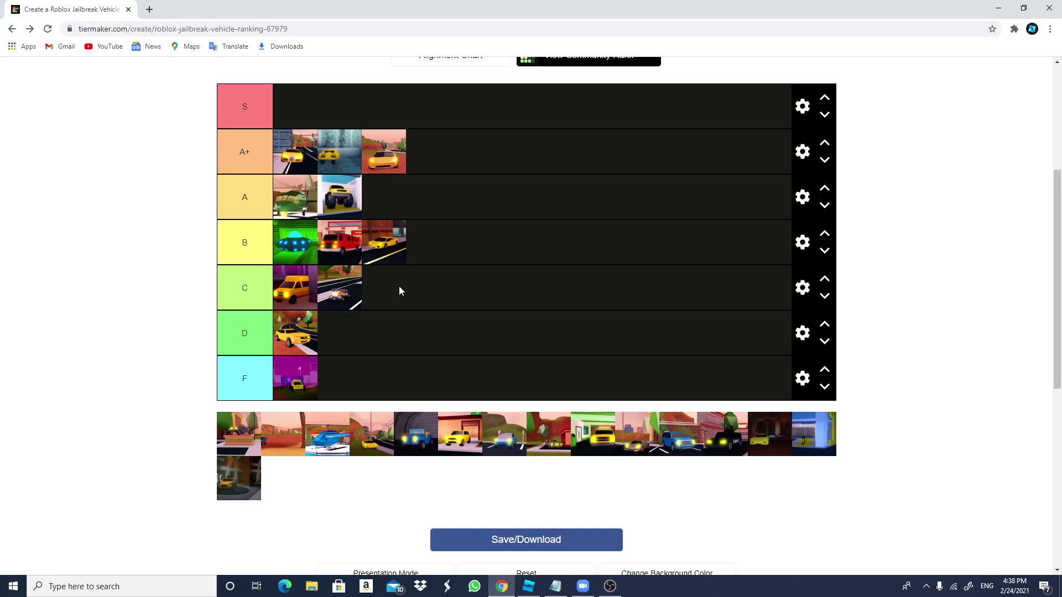
{"action": "left_click_drag", "start_coordinate": [390, 257], "coordinate": [397, 225]}
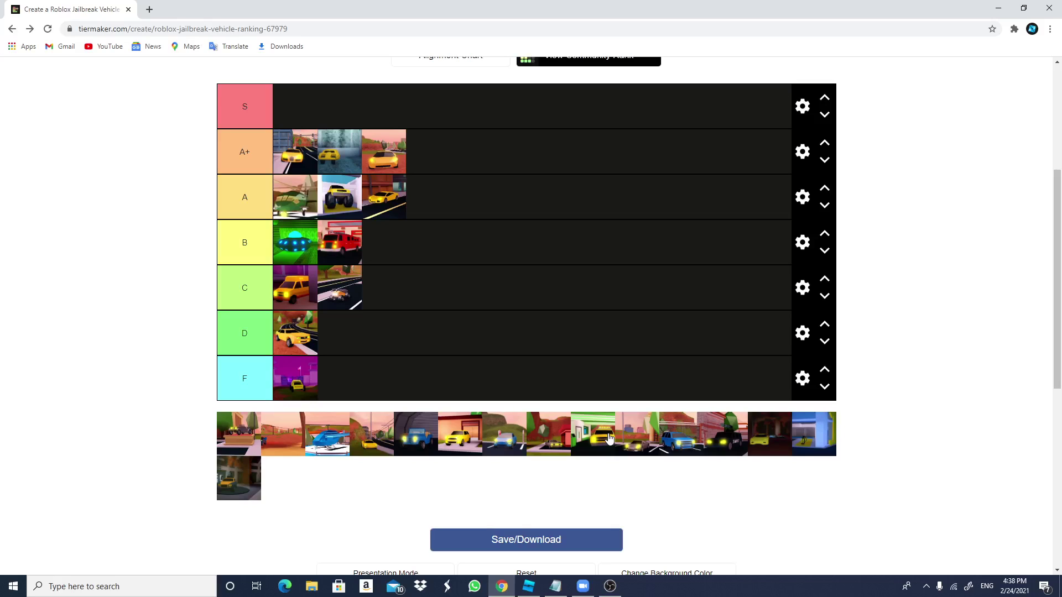
{"action": "left_click_drag", "start_coordinate": [608, 438], "coordinate": [354, 381]}
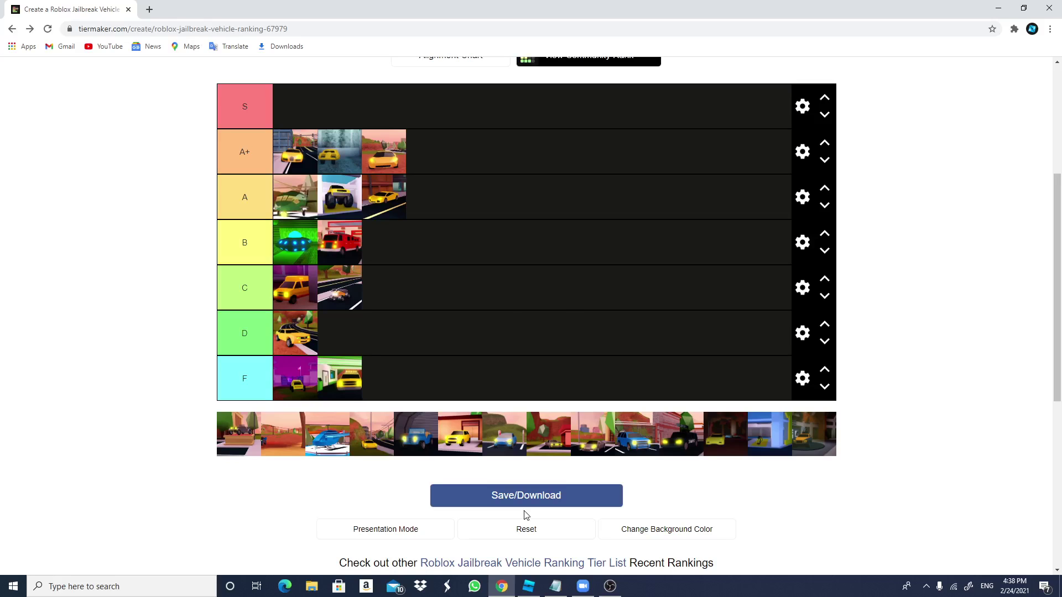
Add the blue vehicle at the end of A+ and the blue boat at the end of C.
{"action": "left_click_drag", "start_coordinate": [813, 434], "coordinate": [293, 251]}
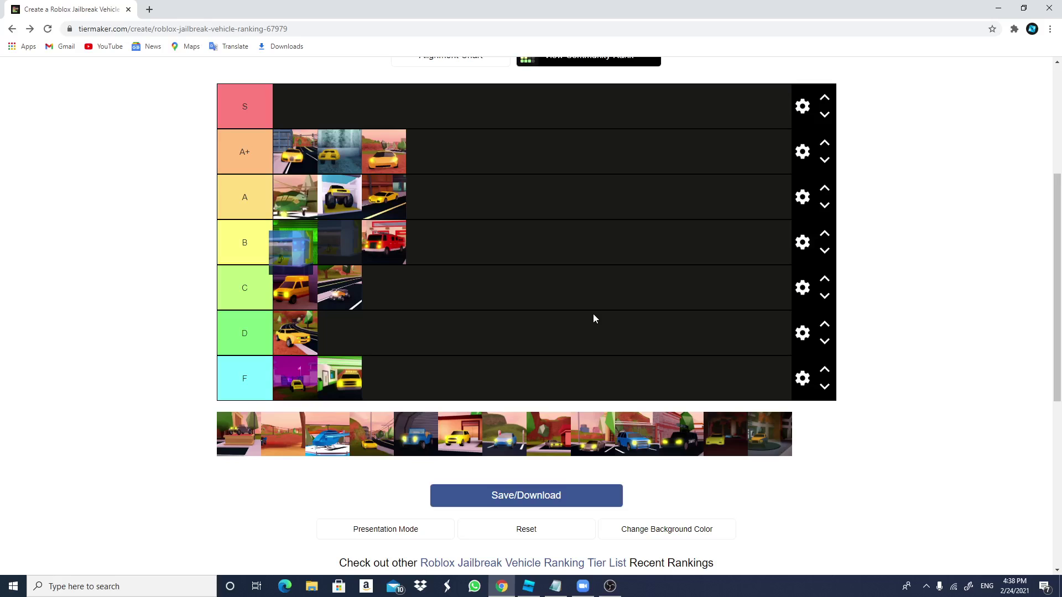
{"action": "left_click_drag", "start_coordinate": [293, 252], "coordinate": [428, 151]}
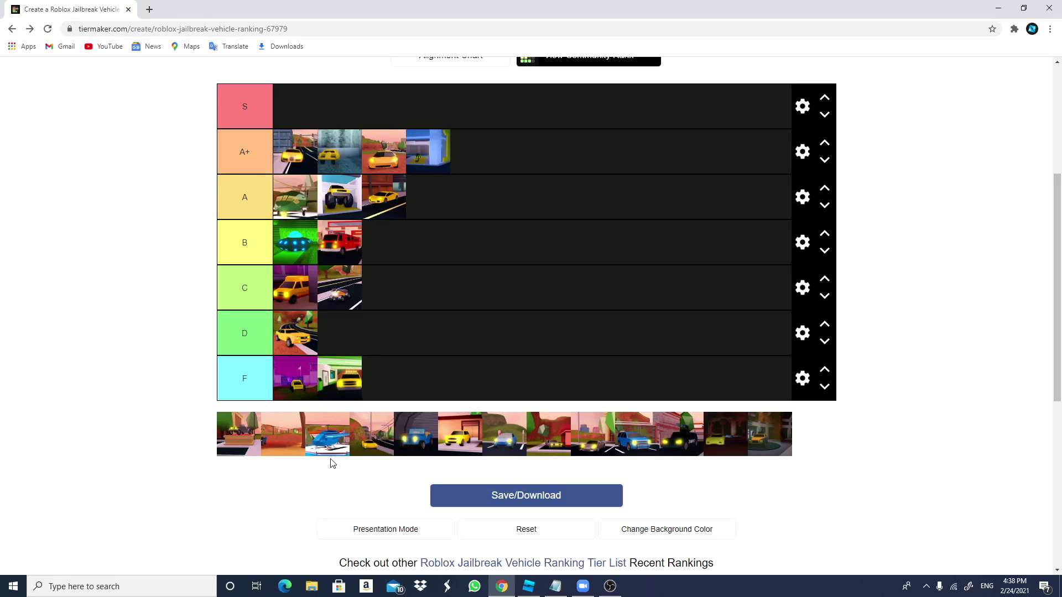
{"action": "left_click_drag", "start_coordinate": [330, 446], "coordinate": [384, 287]}
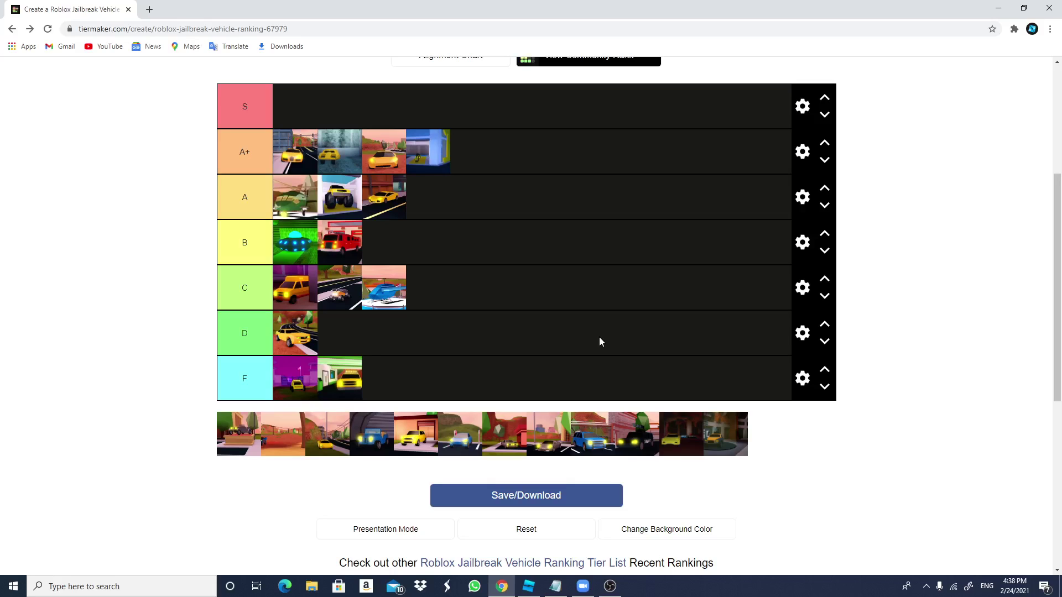
Put the parking-garage vehicle in A, the red-and-green vehicle in B, and the blue jeep in F.
{"action": "scroll", "coordinate": [598, 341], "scroll_direction": "up", "scroll_amount": 1}
{"action": "left_click_drag", "start_coordinate": [737, 505], "coordinate": [646, 414]}
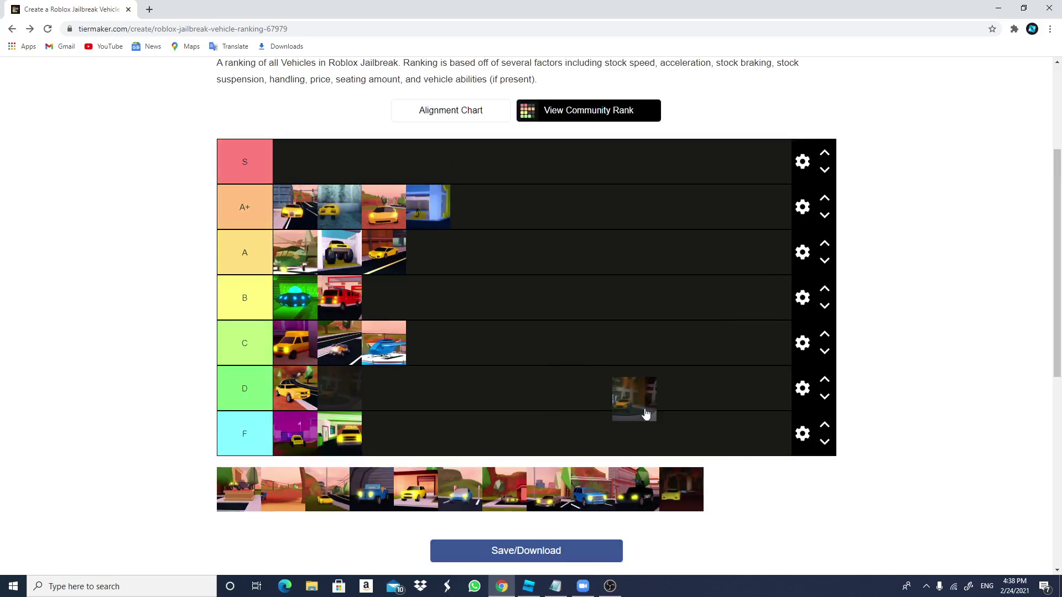
{"action": "left_click_drag", "start_coordinate": [646, 414], "coordinate": [646, 414]}
{"action": "left_click_drag", "start_coordinate": [646, 414], "coordinate": [429, 253]}
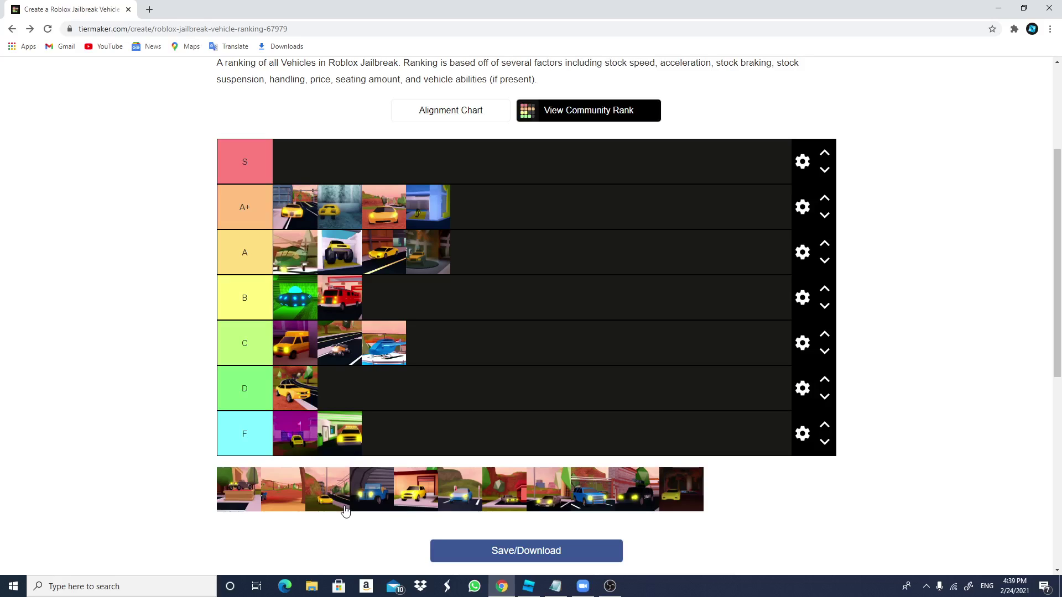
{"action": "left_click_drag", "start_coordinate": [500, 492], "coordinate": [508, 277]}
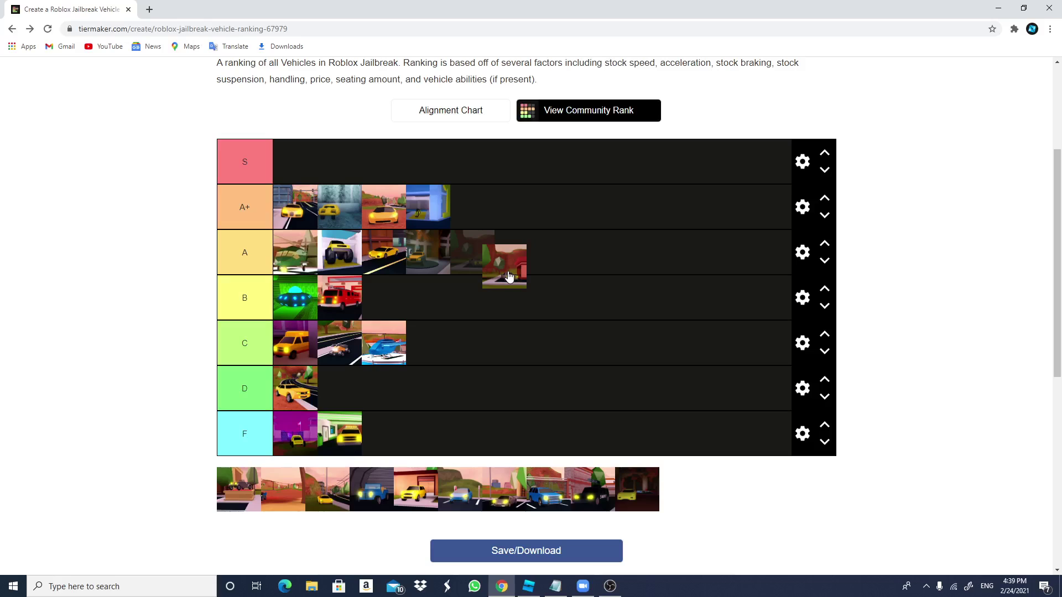
{"action": "left_click_drag", "start_coordinate": [509, 277], "coordinate": [501, 299]}
{"action": "left_click_drag", "start_coordinate": [372, 489], "coordinate": [382, 455]}
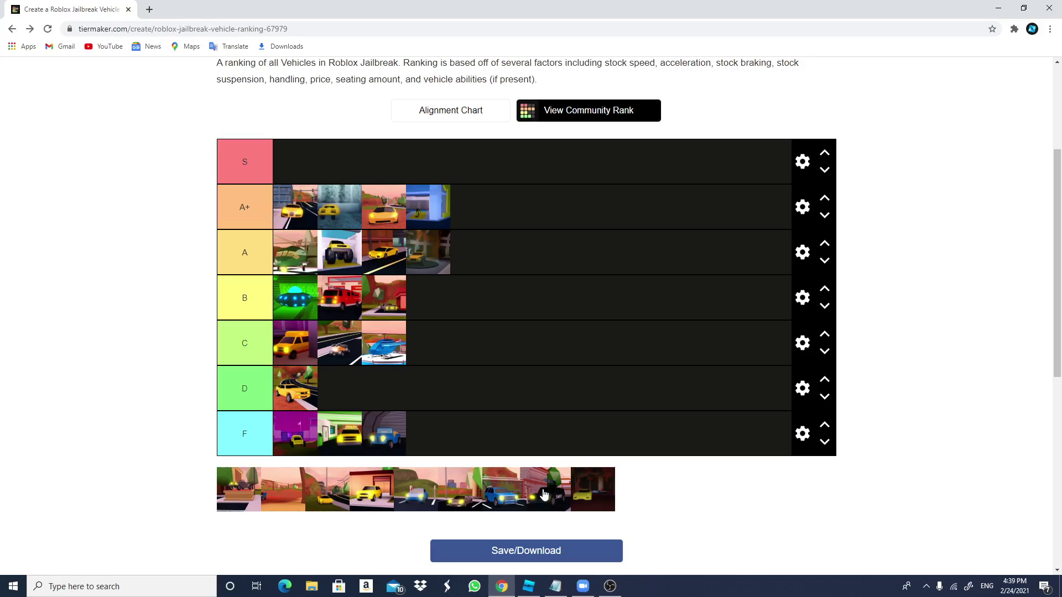
Add a dark vehicle to A, a blue car to B, a dark yellow car to F, and two cars to A+.
{"action": "left_click_drag", "start_coordinate": [543, 493], "coordinate": [545, 283]}
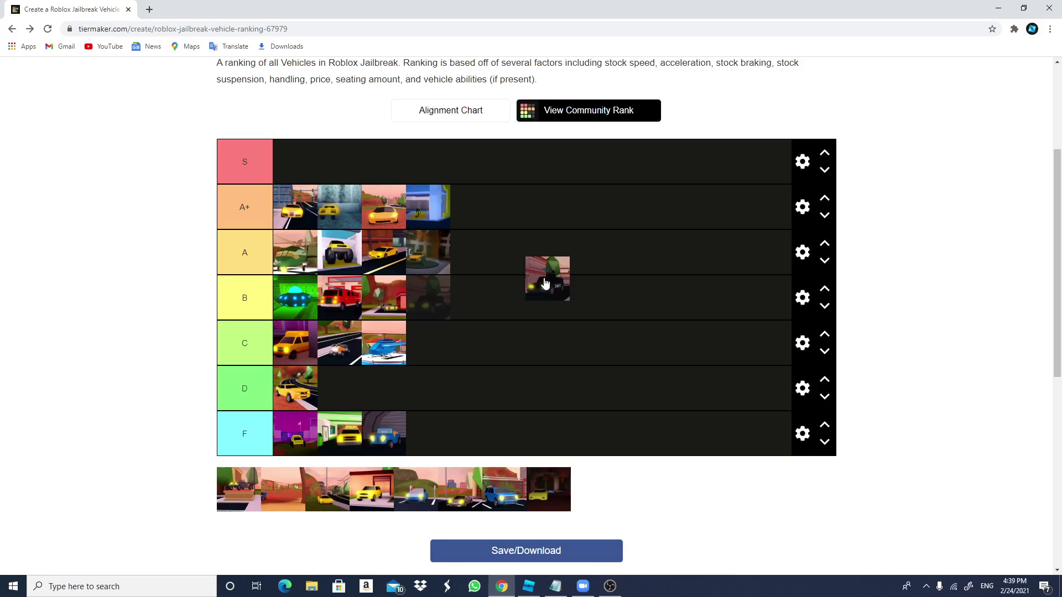
{"action": "left_click_drag", "start_coordinate": [545, 283], "coordinate": [545, 259]}
{"action": "left_click_drag", "start_coordinate": [513, 494], "coordinate": [513, 494]}
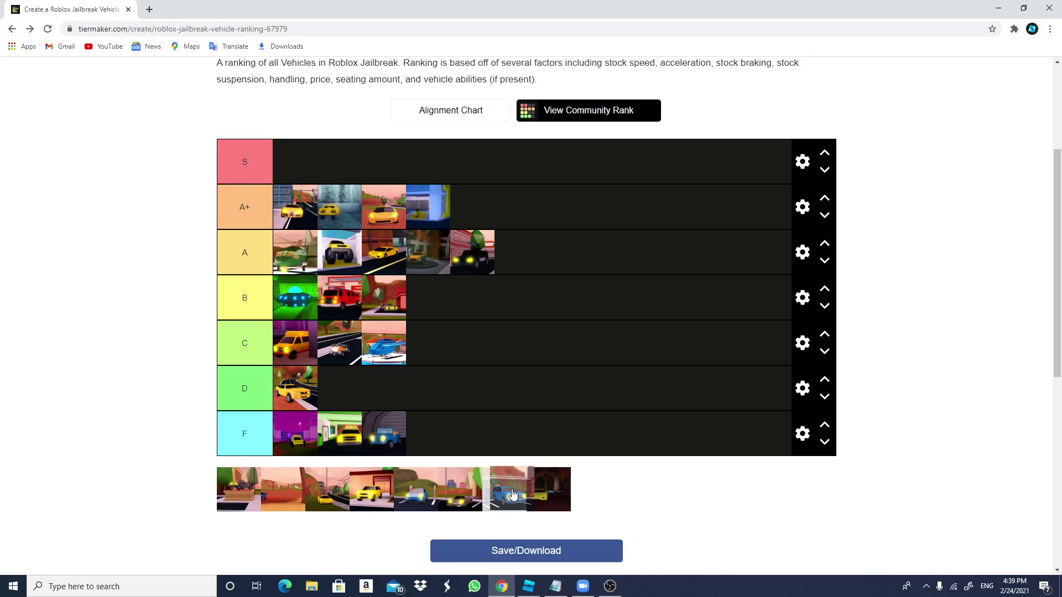
{"action": "left_click_drag", "start_coordinate": [513, 494], "coordinate": [429, 297]}
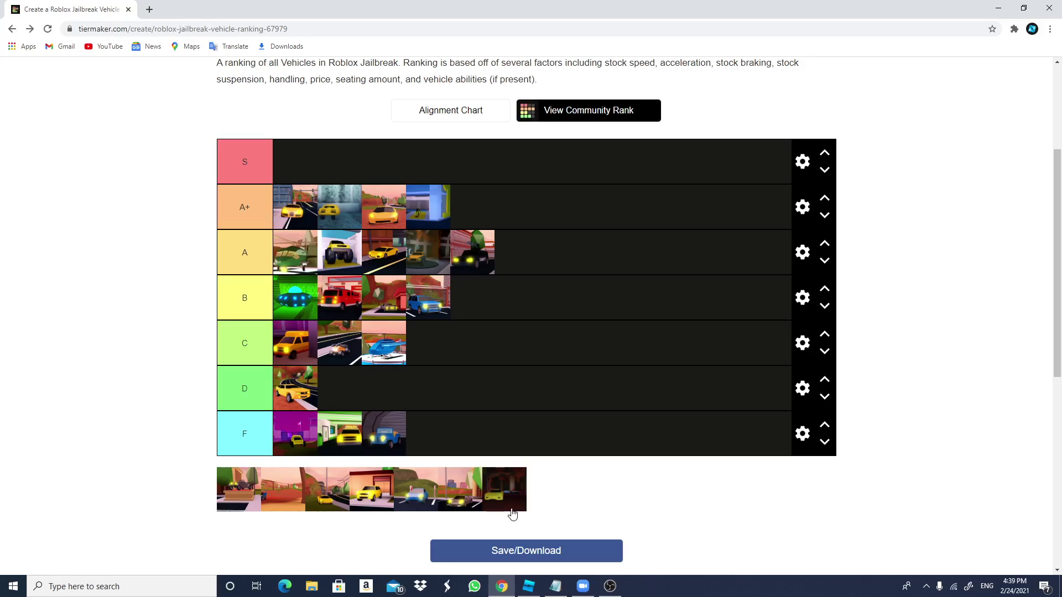
{"action": "left_click_drag", "start_coordinate": [512, 514], "coordinate": [480, 439]}
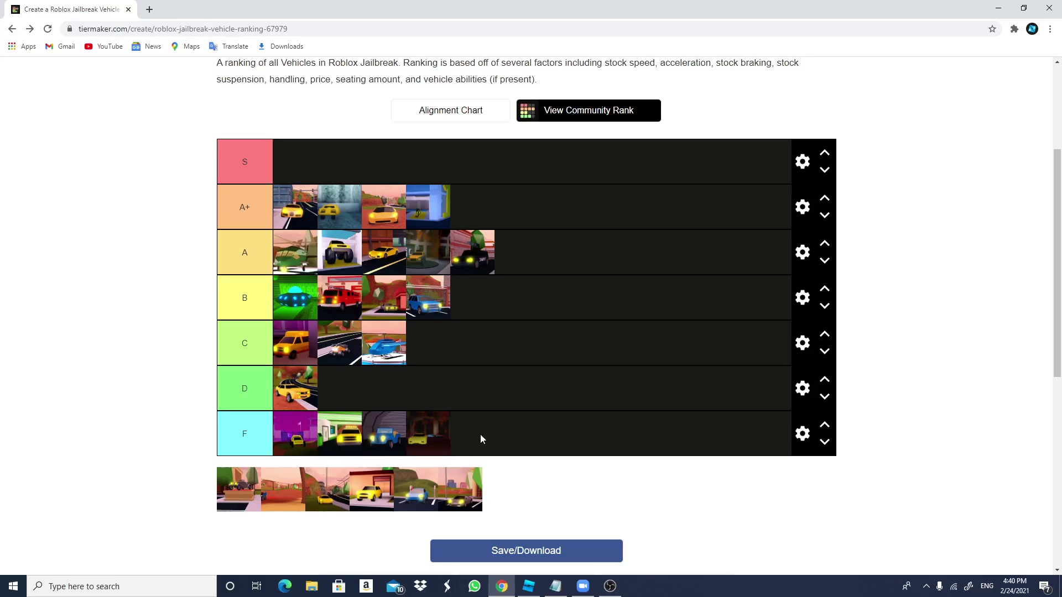
{"action": "left_click_drag", "start_coordinate": [460, 489], "coordinate": [473, 207]}
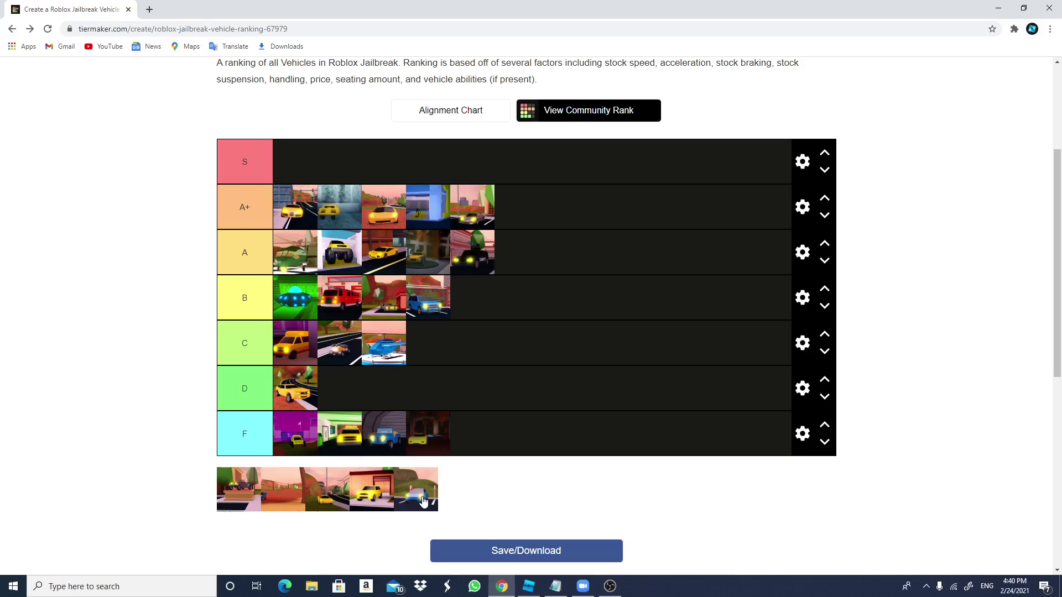
{"action": "left_click_drag", "start_coordinate": [423, 500], "coordinate": [516, 206]}
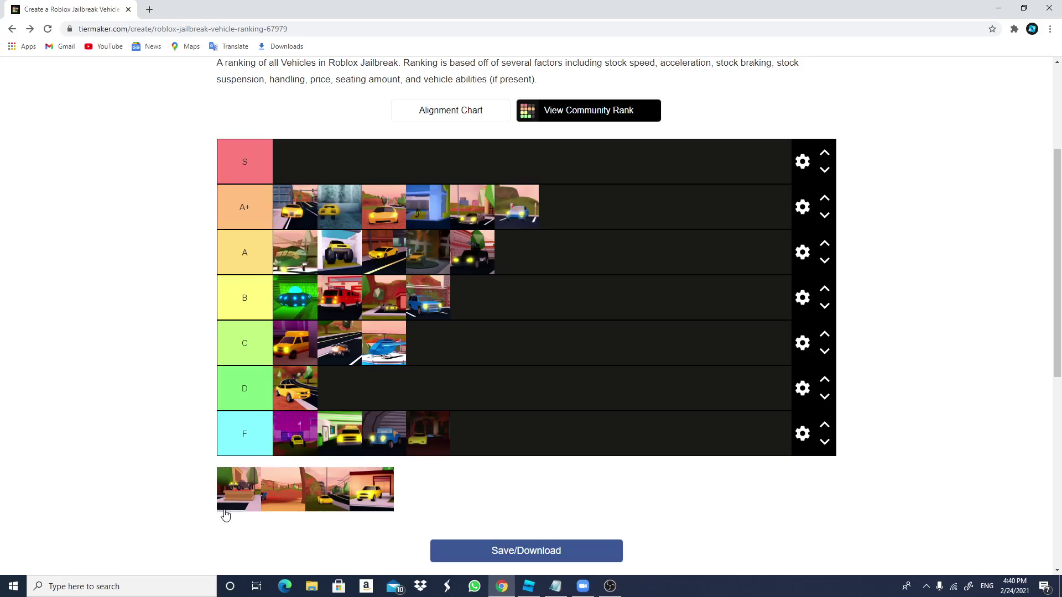